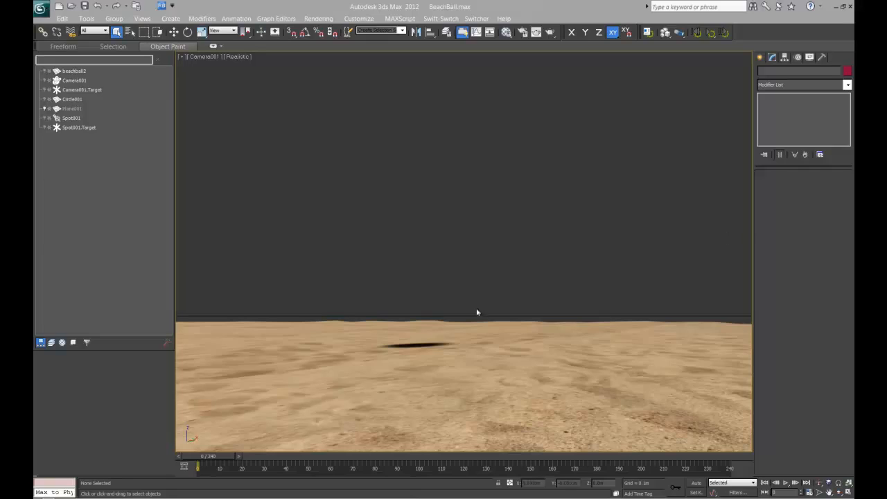
pyautogui.click(209, 58)
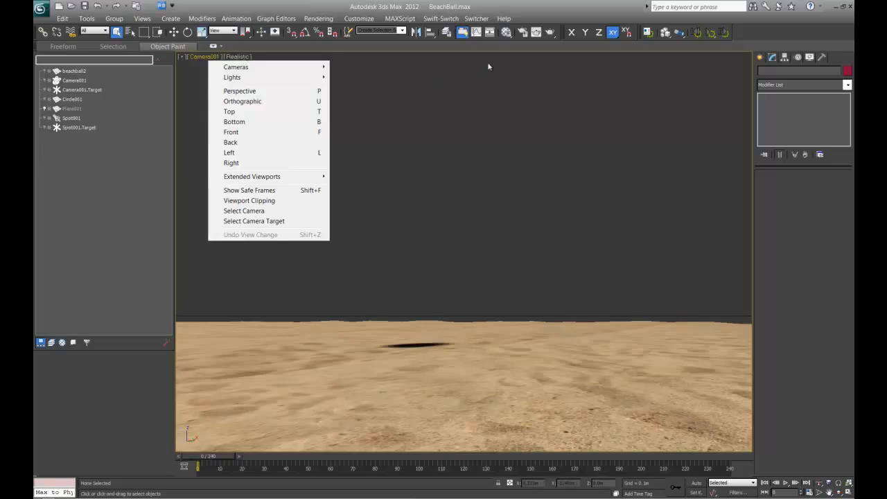
pyautogui.click(406, 91)
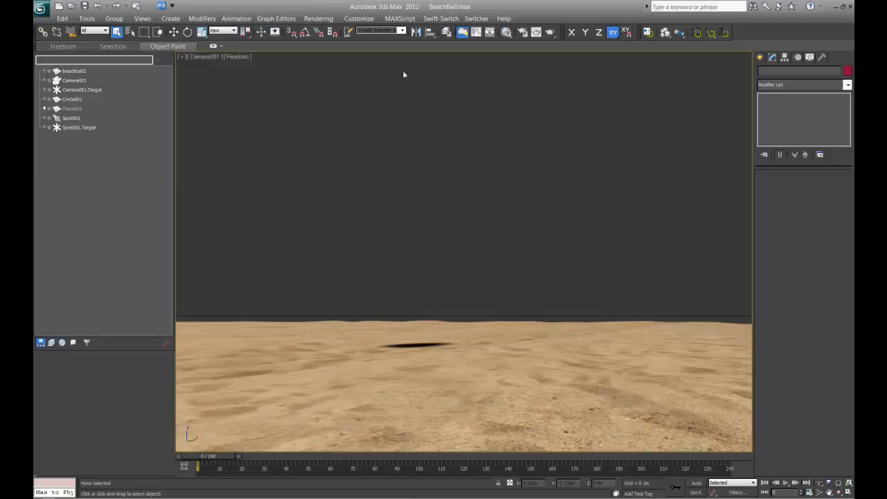
# Run the MassFX simulation of the beach ball twice, resetting it to the start frame after each run.
pyautogui.click(710, 33)
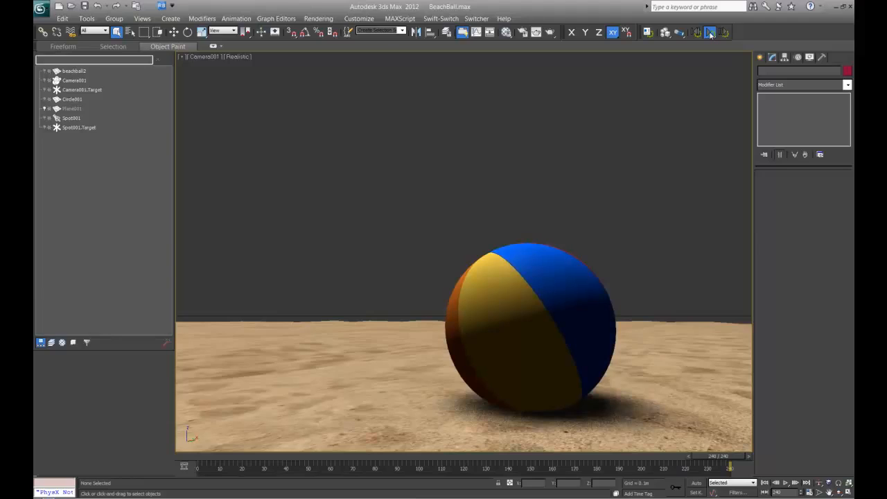
pyautogui.click(698, 33)
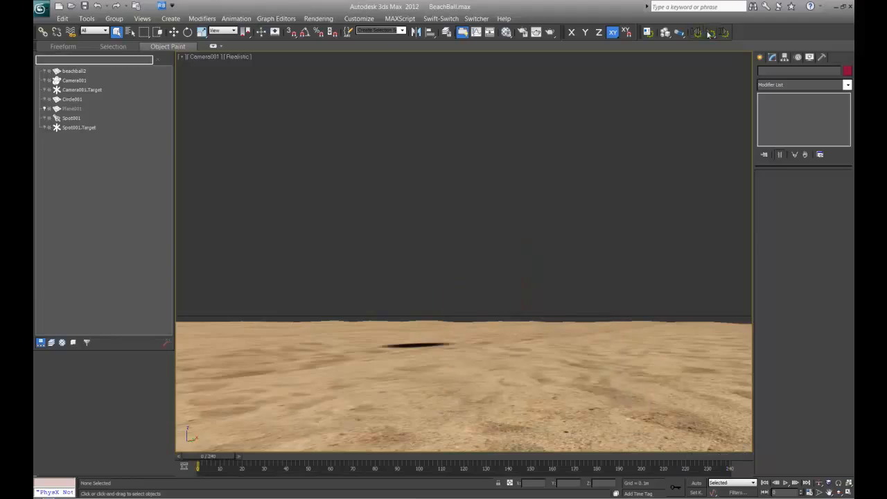
pyautogui.click(710, 33)
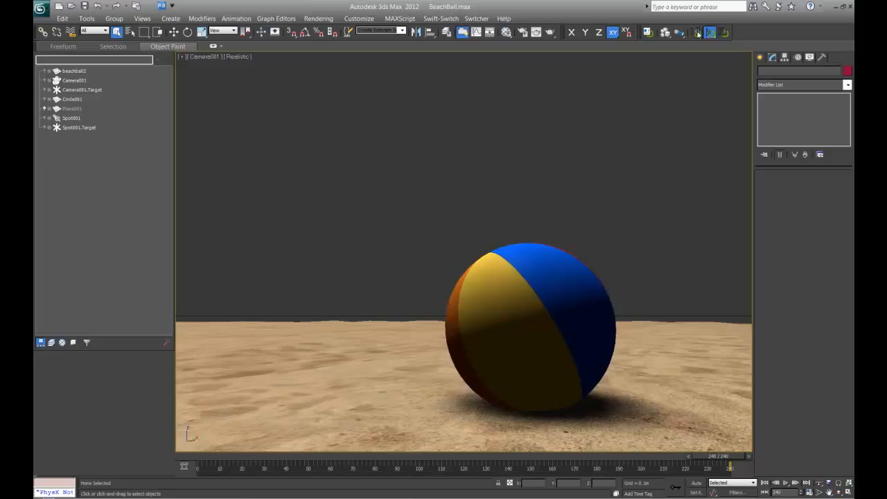
pyautogui.click(697, 33)
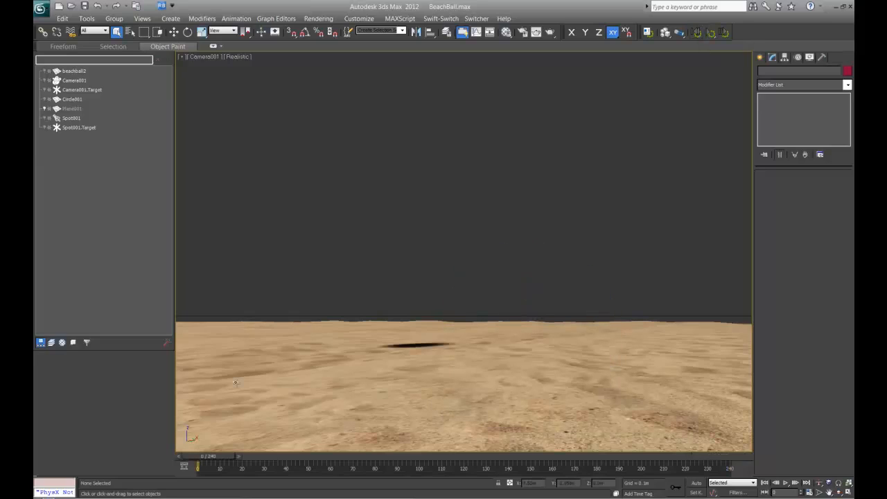
# Bake the MassFX Rigid Body motion of beachball2, remove that modifier, and scrub the timeline briefly before returning to frame 0.
pyautogui.click(75, 71)
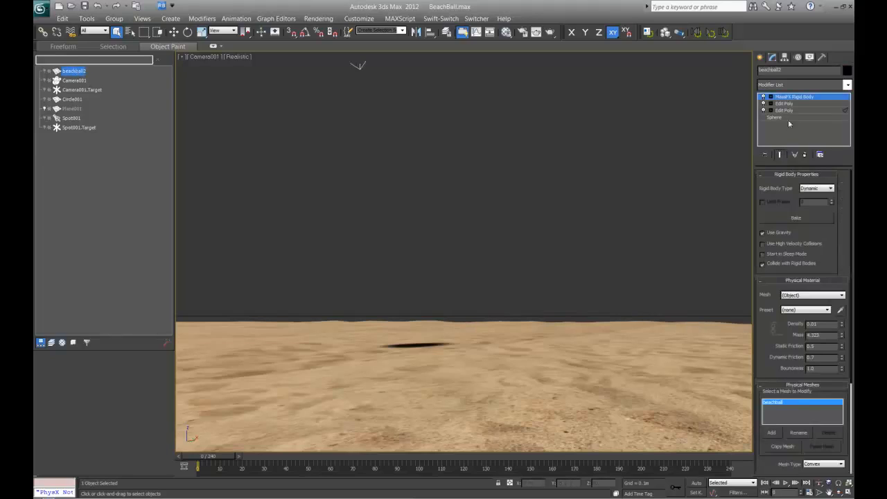
pyautogui.click(799, 218)
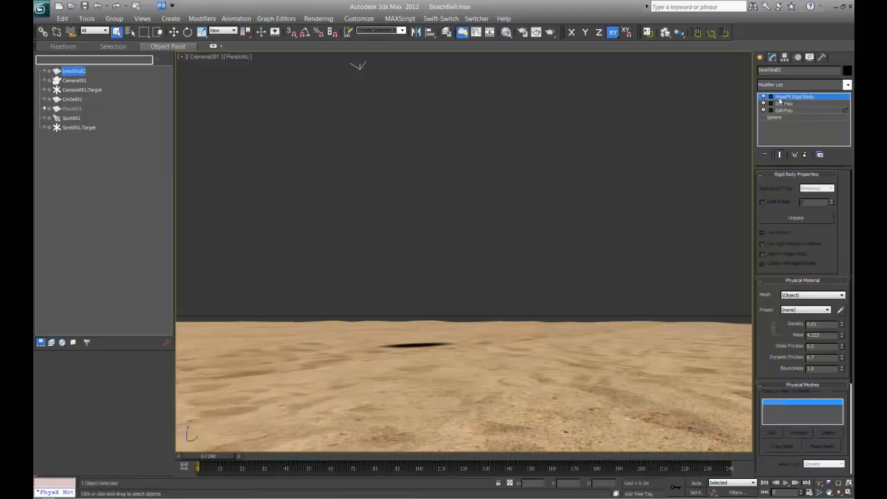
pyautogui.click(805, 154)
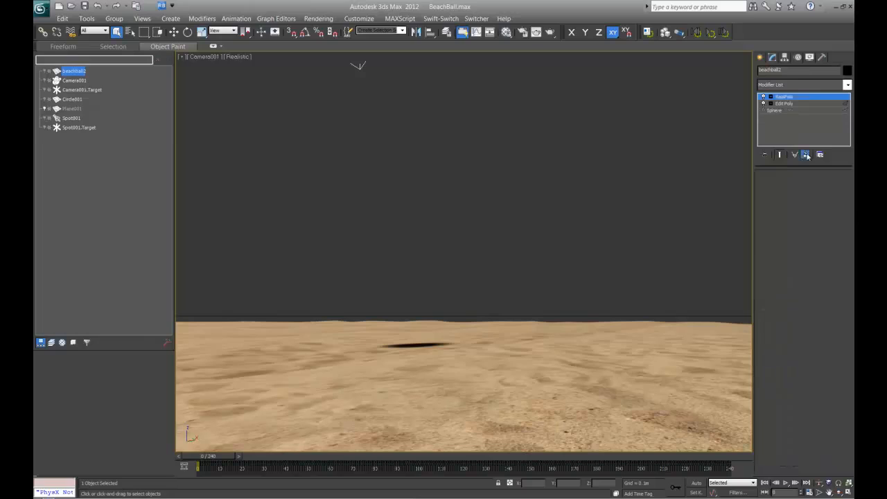
pyautogui.moveTo(218, 460); pyautogui.dragTo(286, 439)
pyautogui.press('Home')
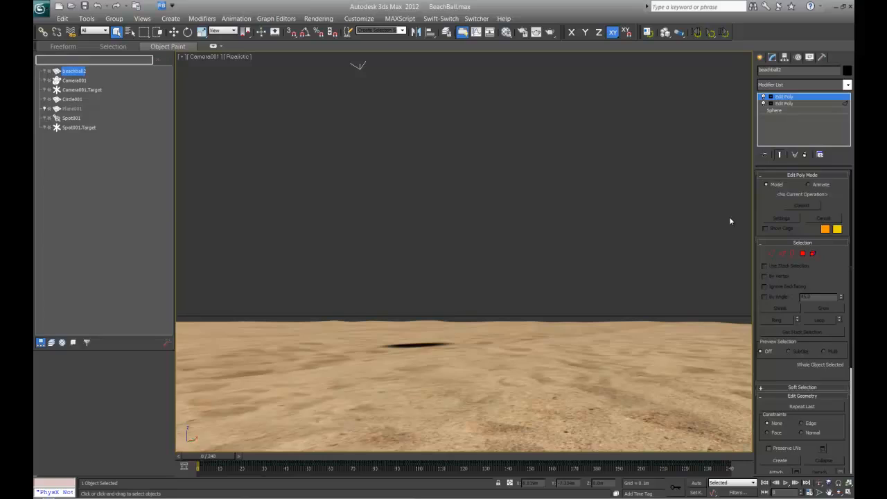
# Export the scene over the existing beachball.FBX, with baked animation and centimeter units, and dismiss the export warnings.
pyautogui.click(41, 8)
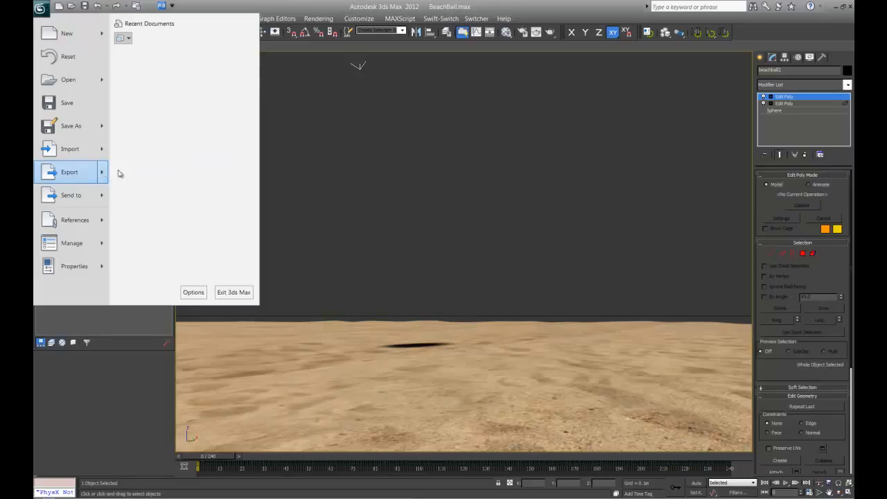
pyautogui.click(184, 62)
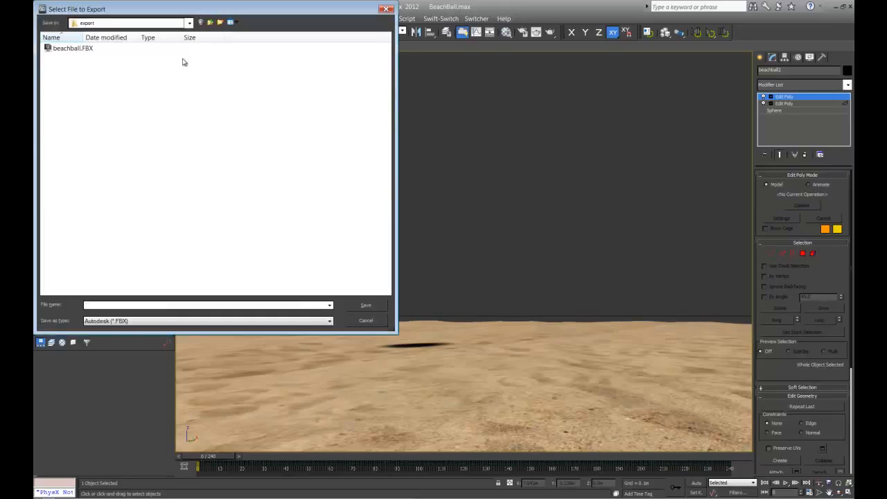
pyautogui.click(85, 49)
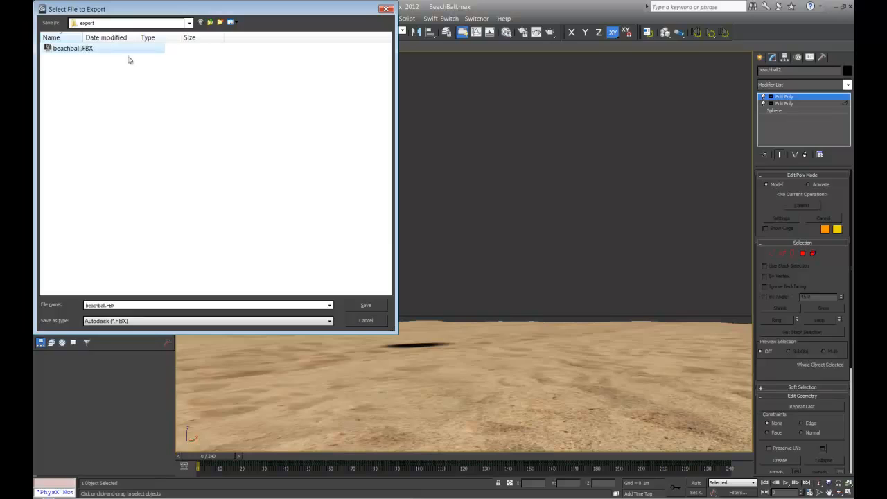
pyautogui.click(365, 305)
pyautogui.click(461, 290)
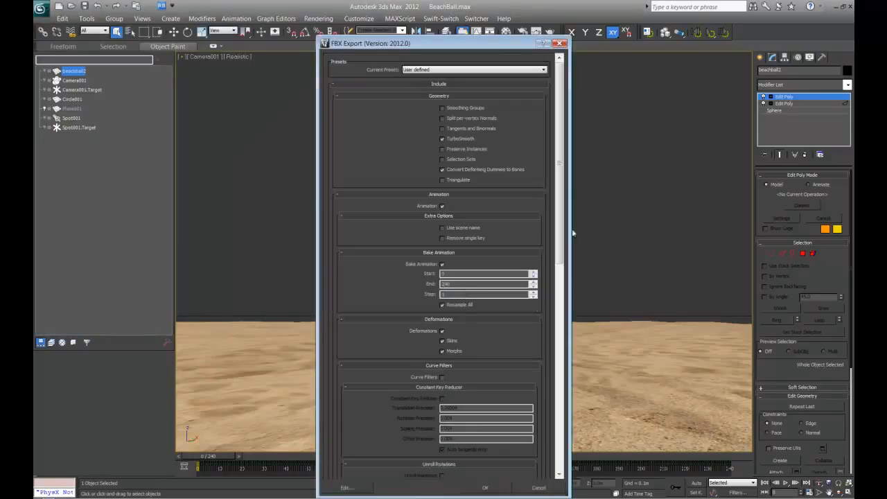
pyautogui.moveTo(560, 198); pyautogui.dragTo(559, 461)
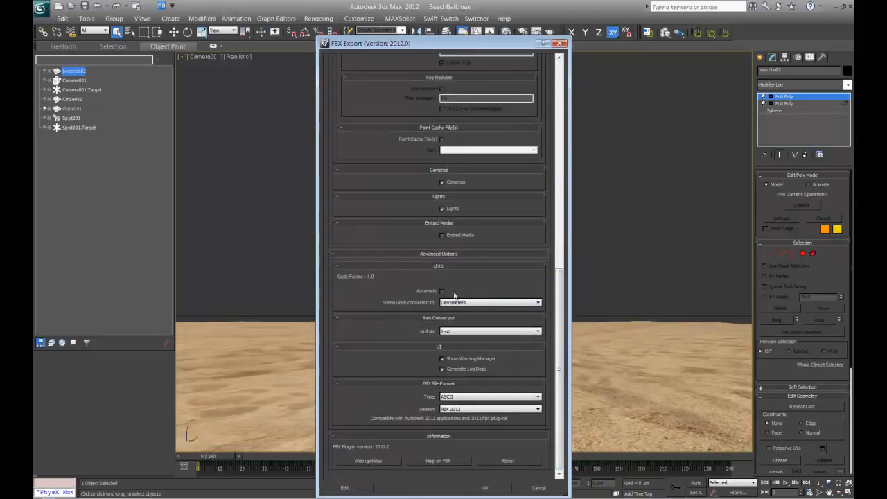
pyautogui.click(494, 488)
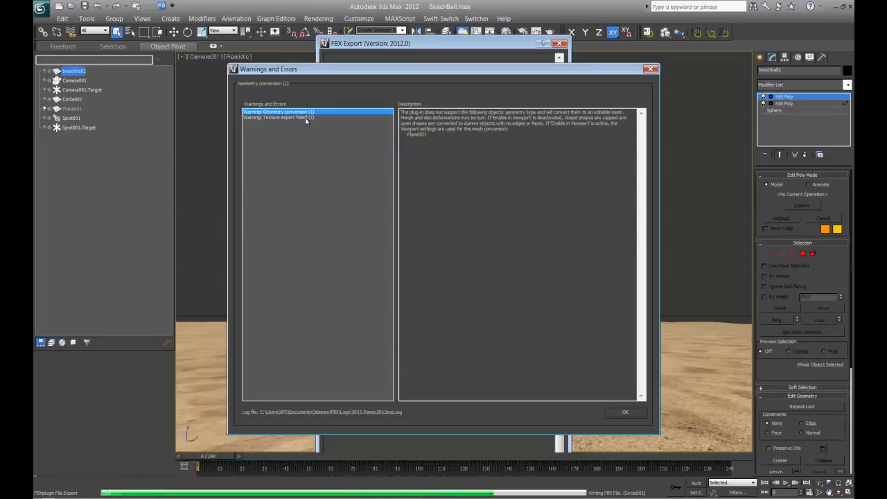
pyautogui.click(624, 413)
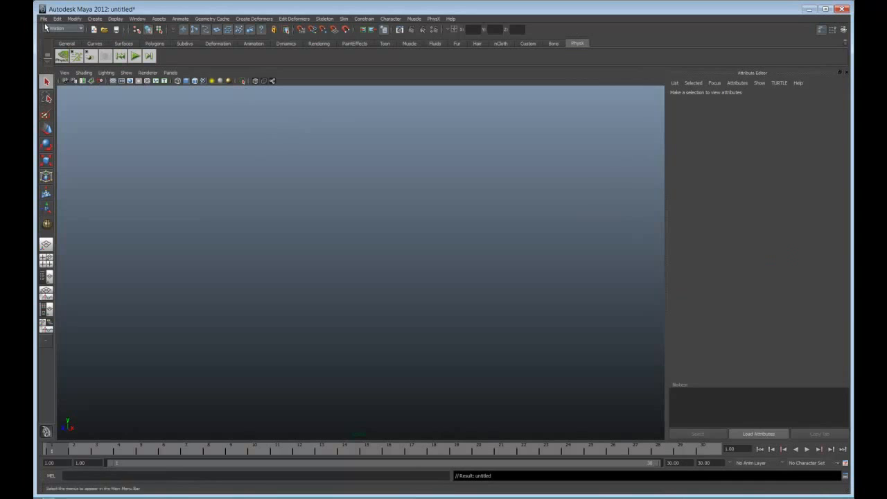
# Switch to Maya and import beachball.FBX into the empty scene with the FBX file type.
pyautogui.click(44, 19)
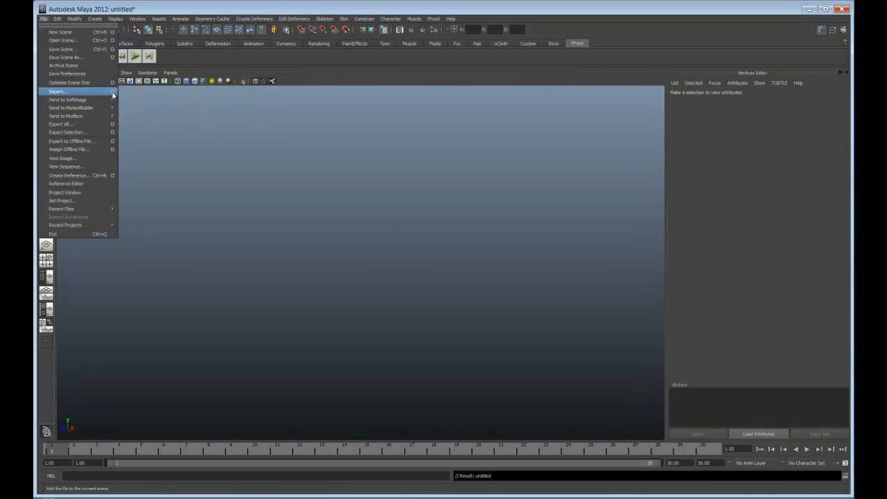
pyautogui.click(113, 91)
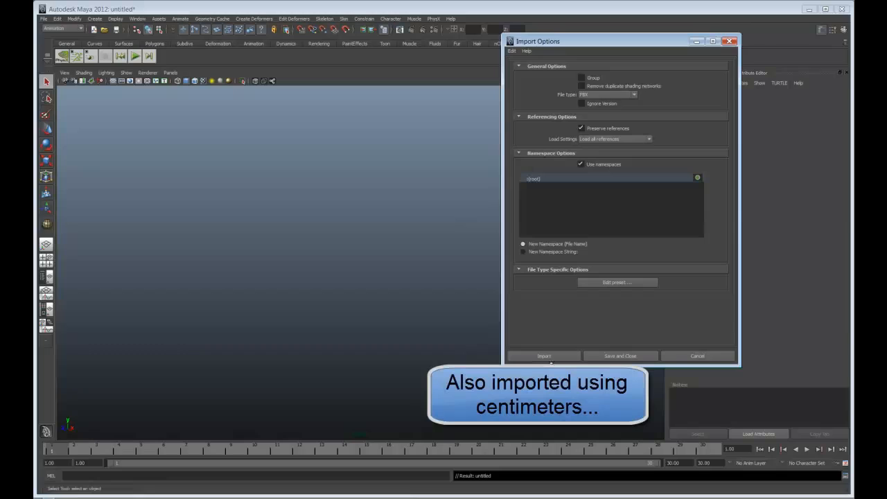
pyautogui.click(547, 356)
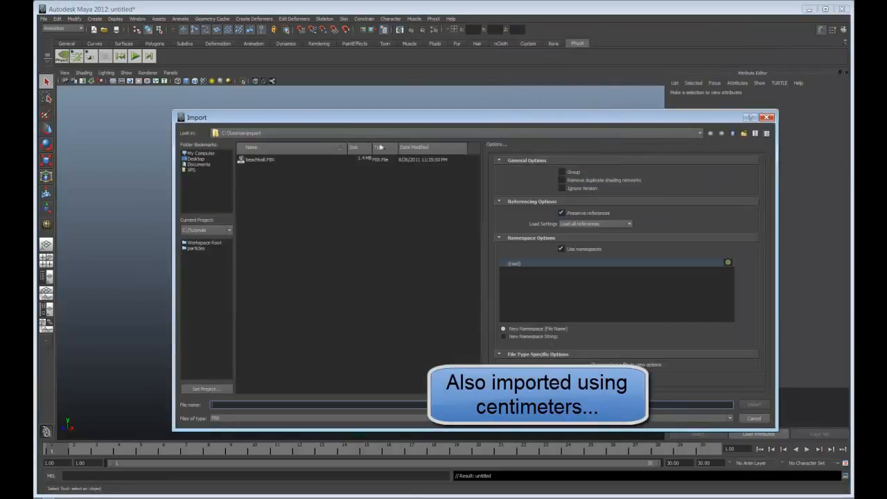
pyautogui.click(257, 160)
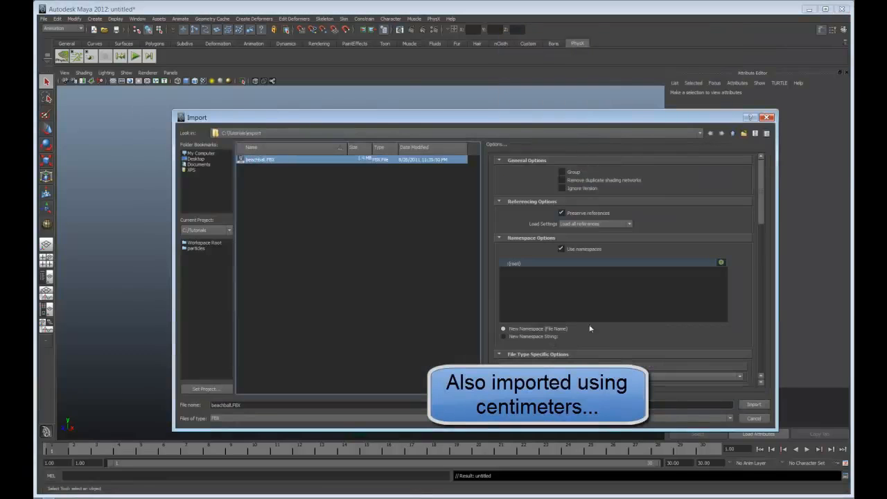
pyautogui.click(755, 404)
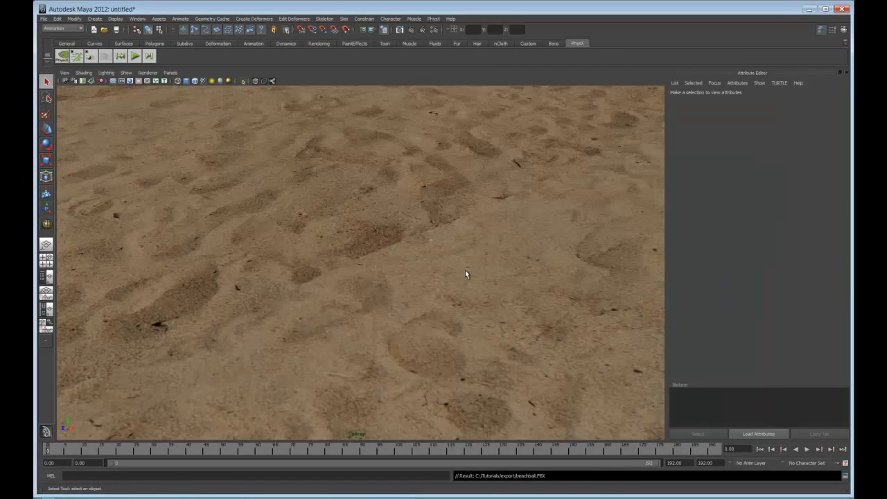
# Look through the imported Camera001 in the viewport.
pyautogui.click(170, 72)
pyautogui.moveTo(177, 81)
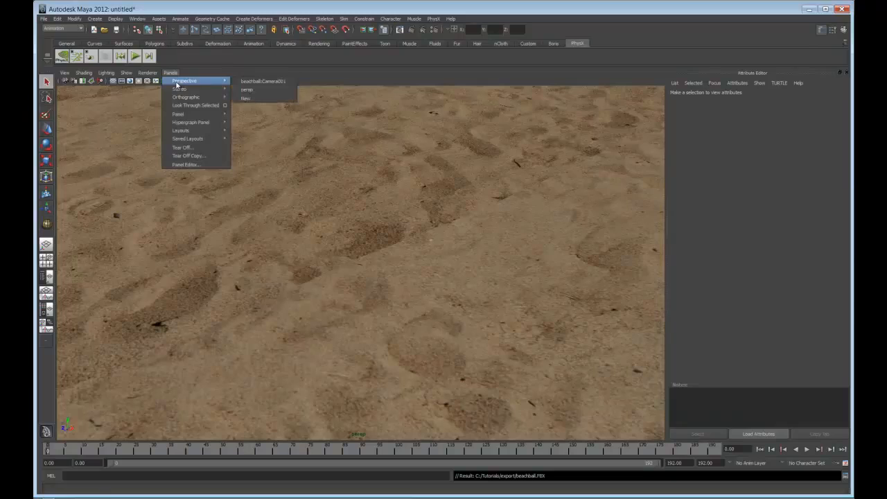
pyautogui.click(255, 82)
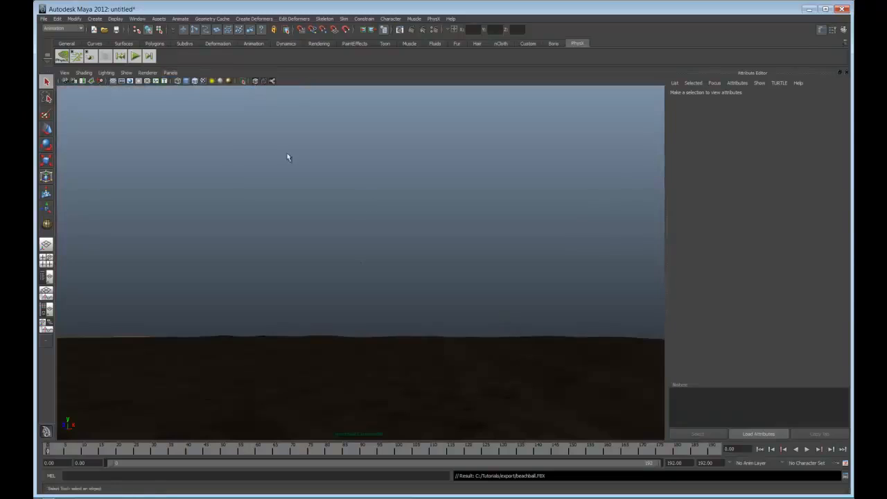
# Play the imported animation briefly, stop it, and return the timeline to frame 0.
pyautogui.click(808, 450)
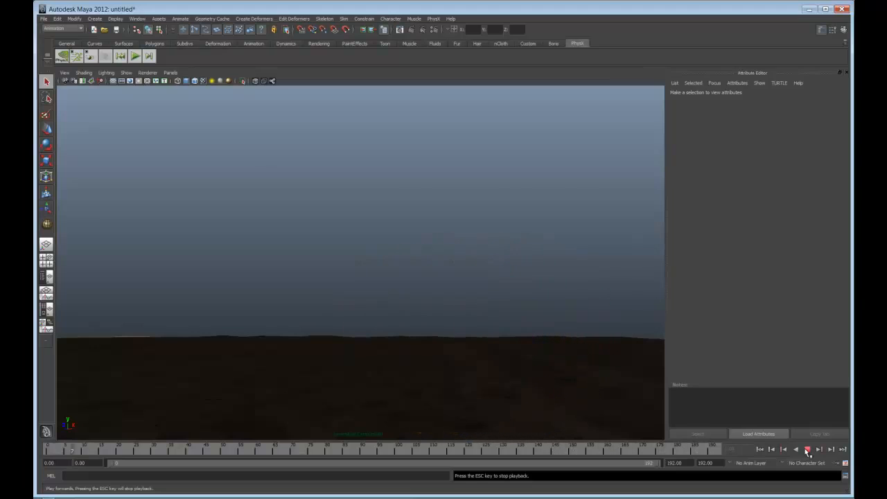
pyautogui.click(807, 450)
pyautogui.moveTo(110, 451); pyautogui.dragTo(48, 452)
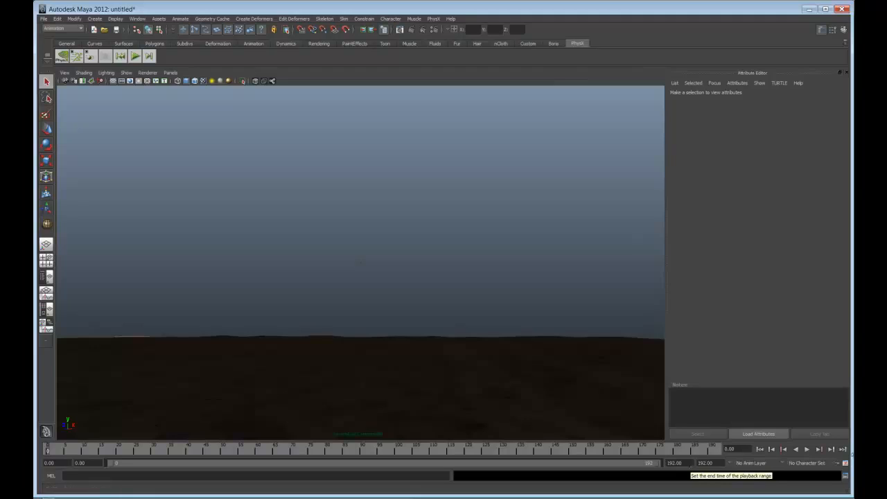
# Set the working time unit to NTSC (30 fps) in the general settings and save the preferences.
pyautogui.click(845, 466)
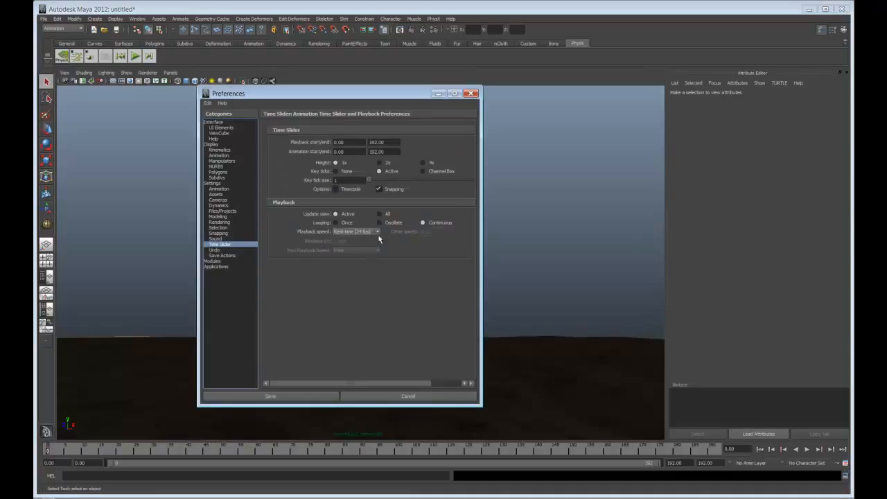
pyautogui.click(216, 183)
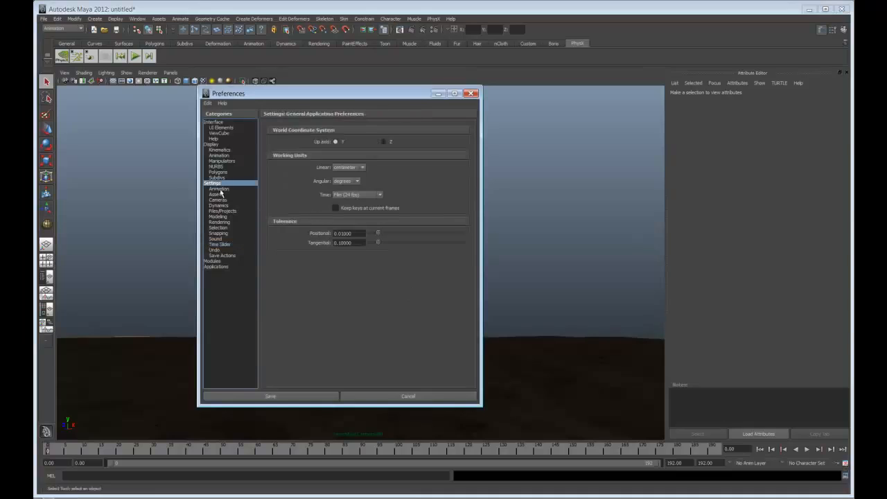
pyautogui.click(378, 196)
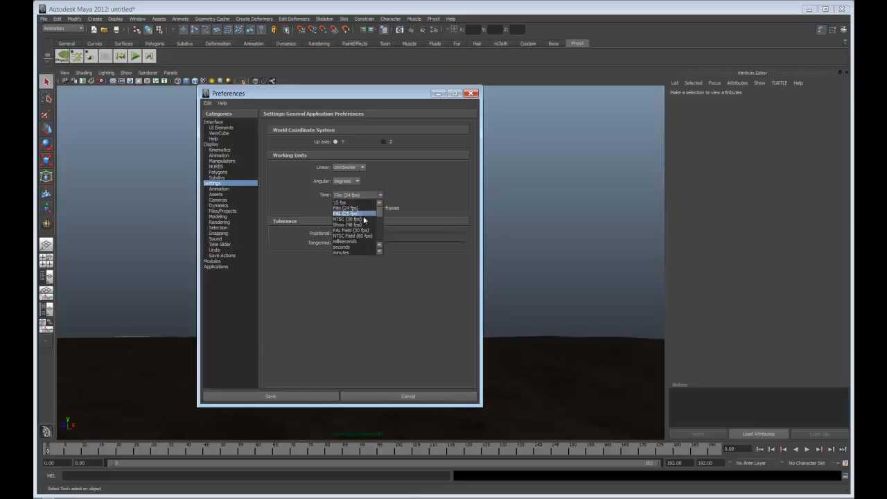
pyautogui.click(362, 220)
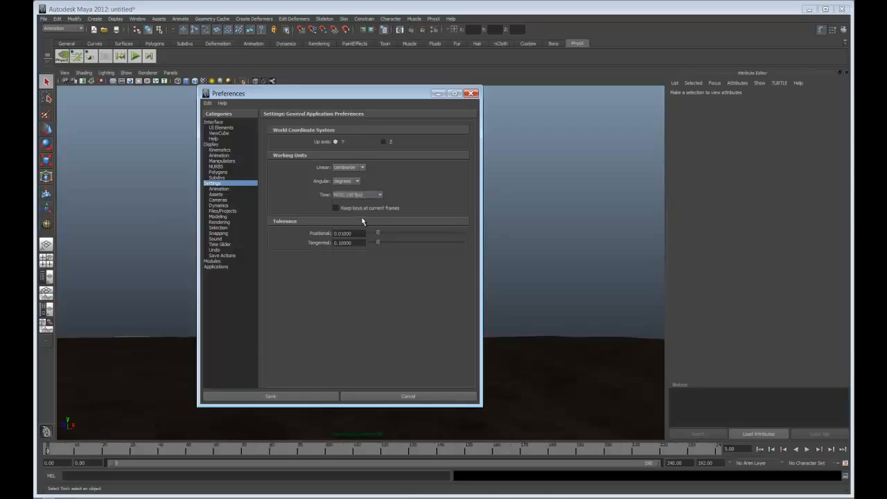
pyautogui.click(309, 400)
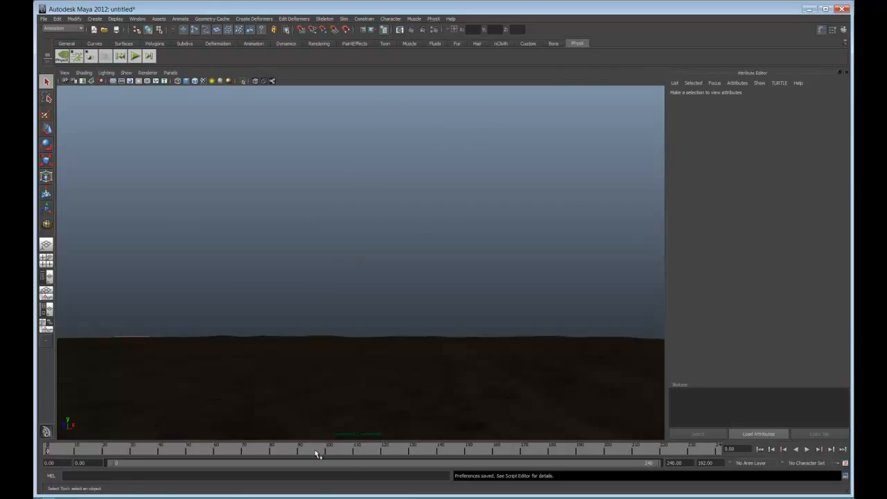
# Play the beach ball animation at the new frame rate, stop it, and scrub back to frame 0.
pyautogui.click(807, 449)
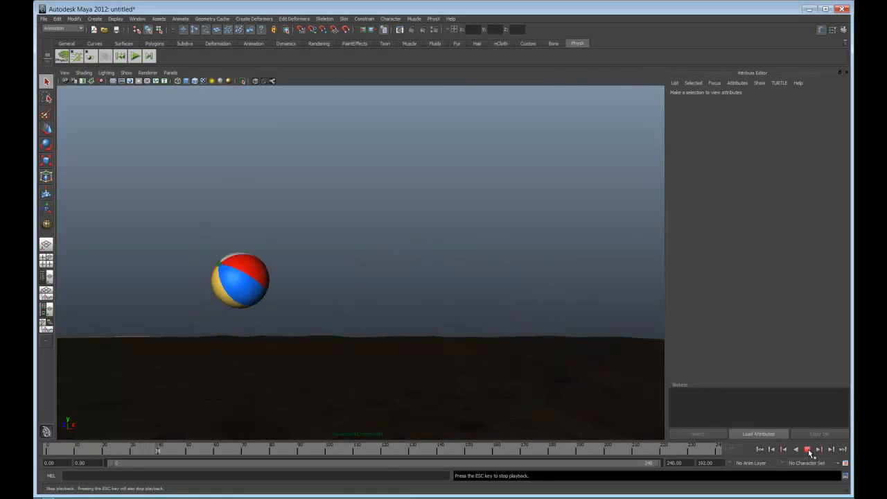
pyautogui.click(808, 450)
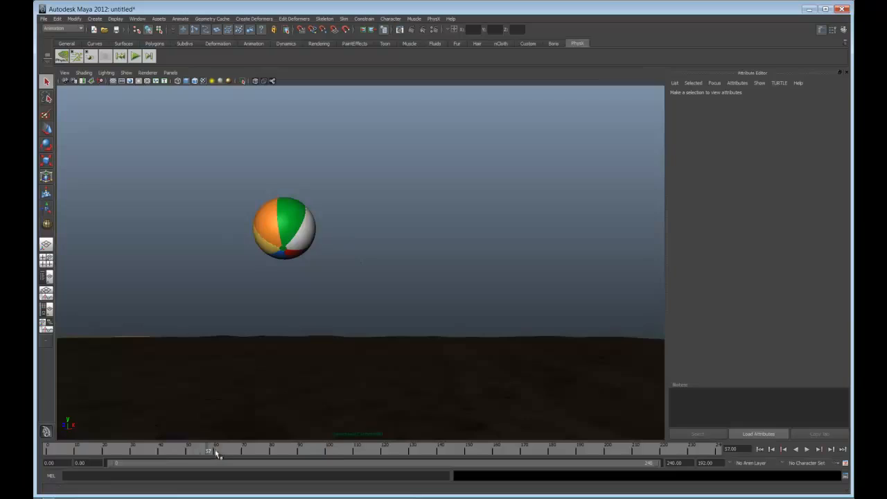
pyautogui.moveTo(210, 452); pyautogui.dragTo(48, 452)
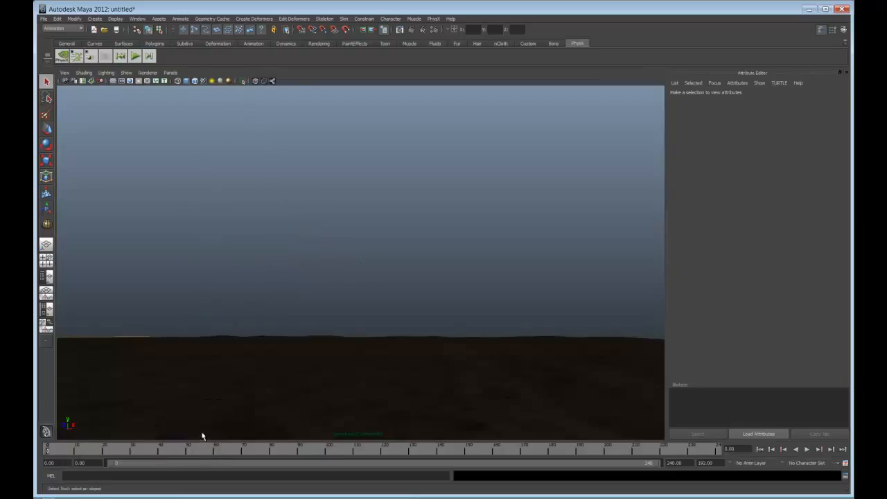